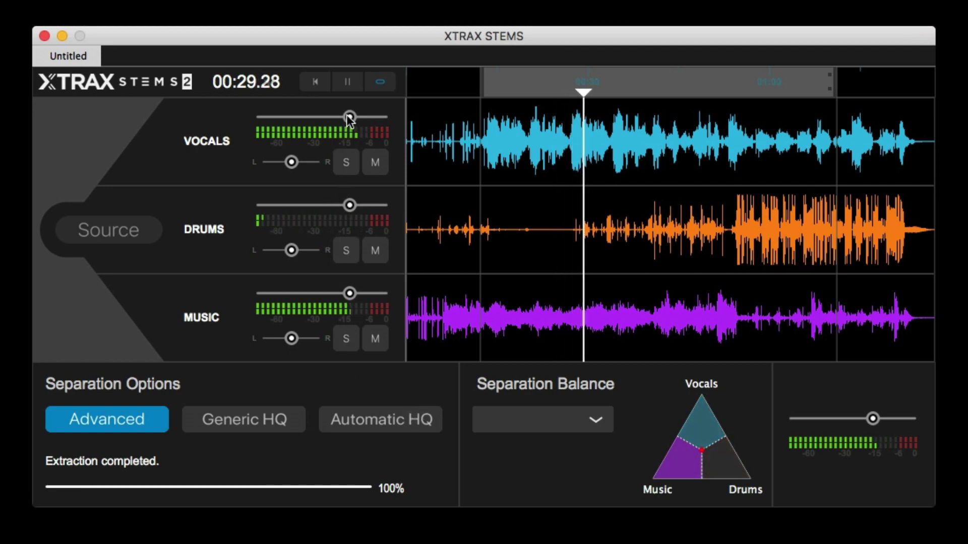
- Lower the vocals volume, pan the drums to the left, and solo the drums
drag(346, 113, 336, 115)
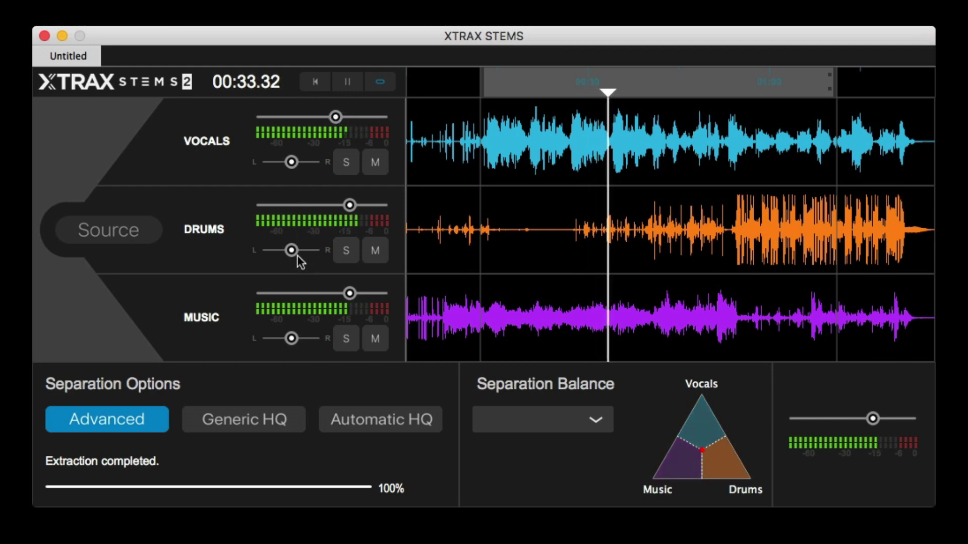
drag(293, 253, 271, 254)
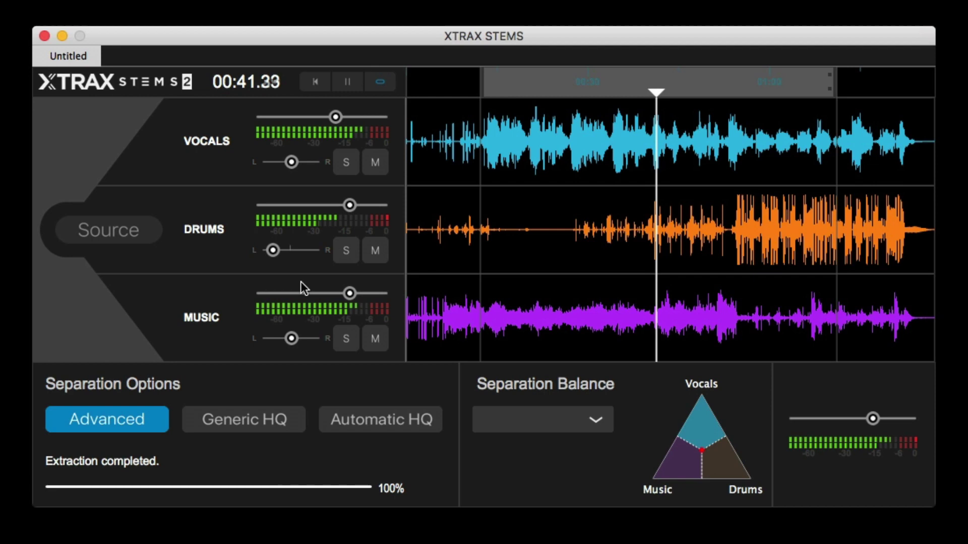
click(347, 253)
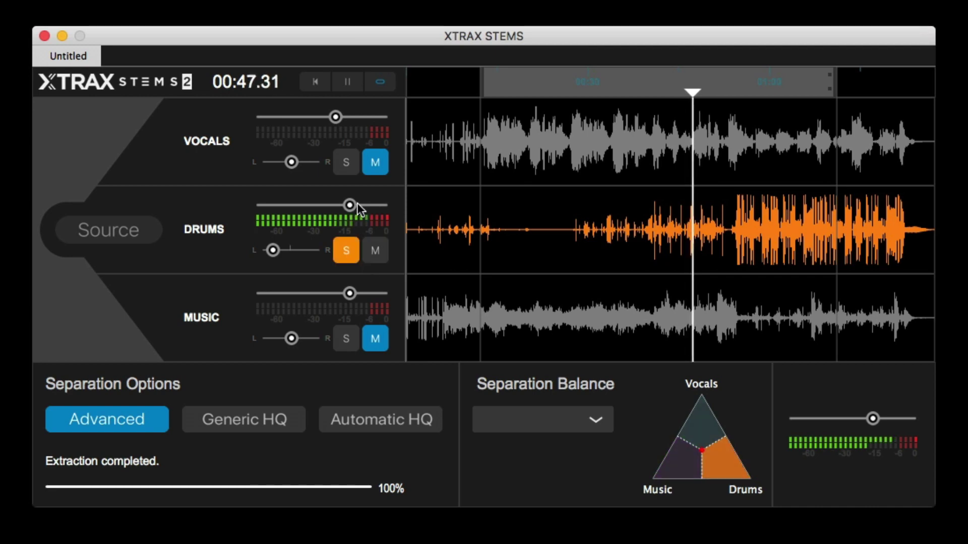
- Trim the drums level slightly, turn off the drums solo, and mute the vocals
drag(349, 205, 343, 205)
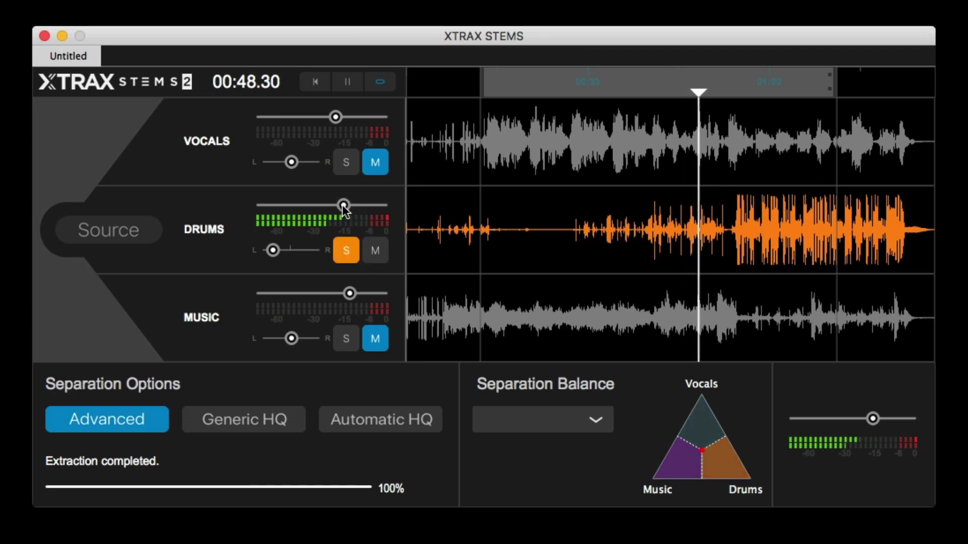
click(346, 251)
click(373, 167)
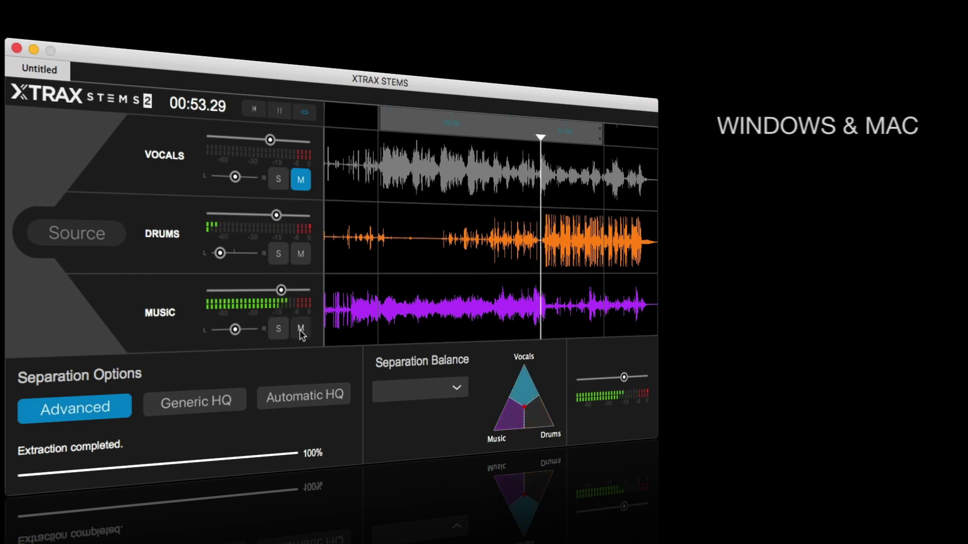
- Solo the music stem, lower it slightly, and apply the A Cappella Track balance preset
click(279, 328)
drag(281, 291, 276, 290)
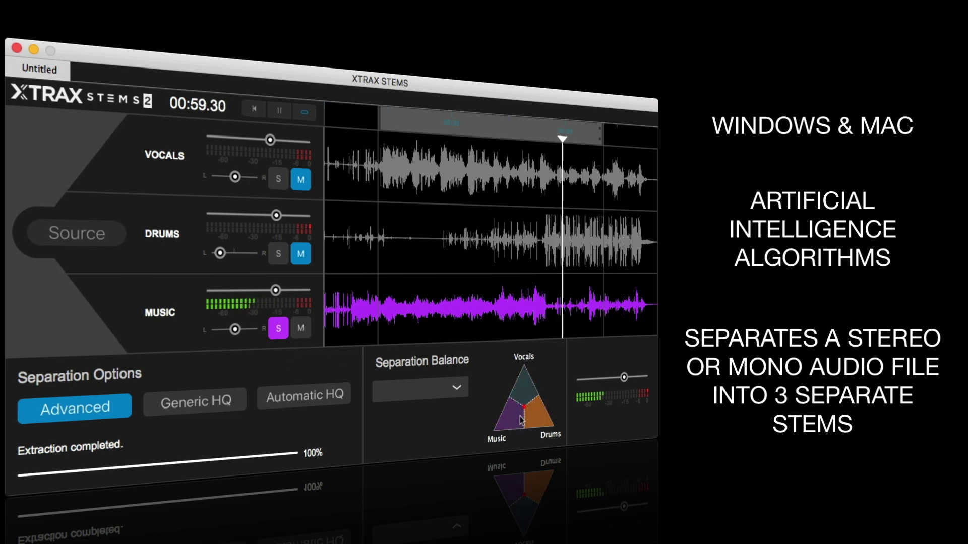
drag(524, 406, 525, 391)
click(443, 389)
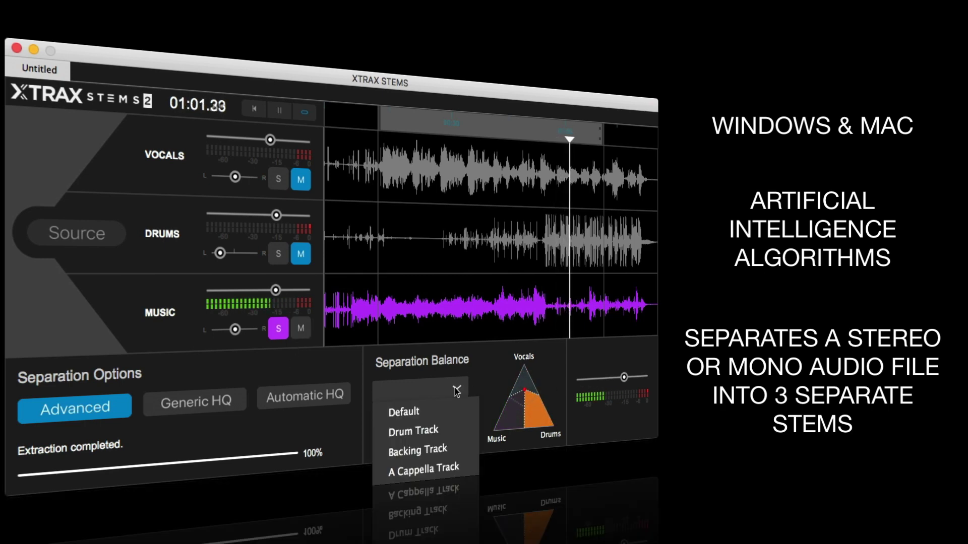
click(453, 465)
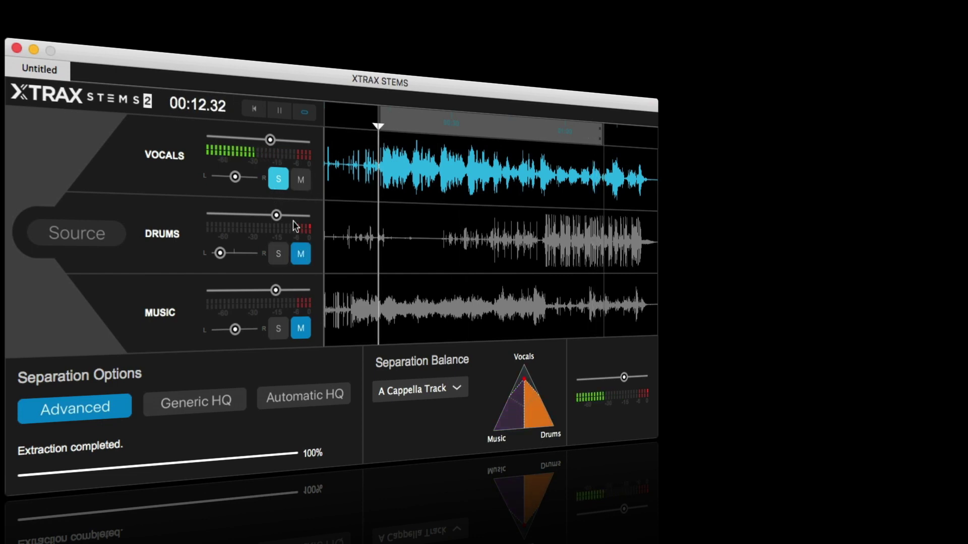
- Audition the drums solo, lower the music, shift balance toward Drums, and mute the drums
click(303, 255)
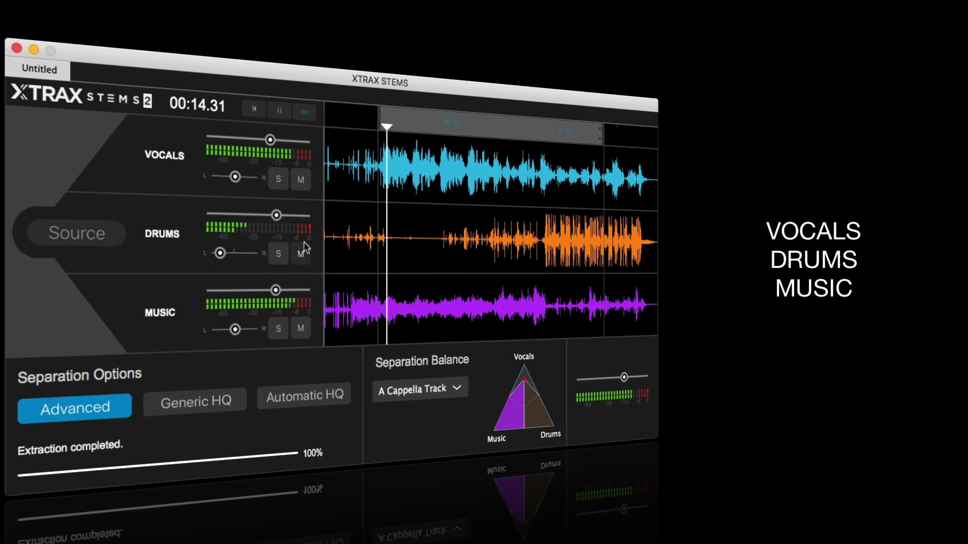
click(300, 255)
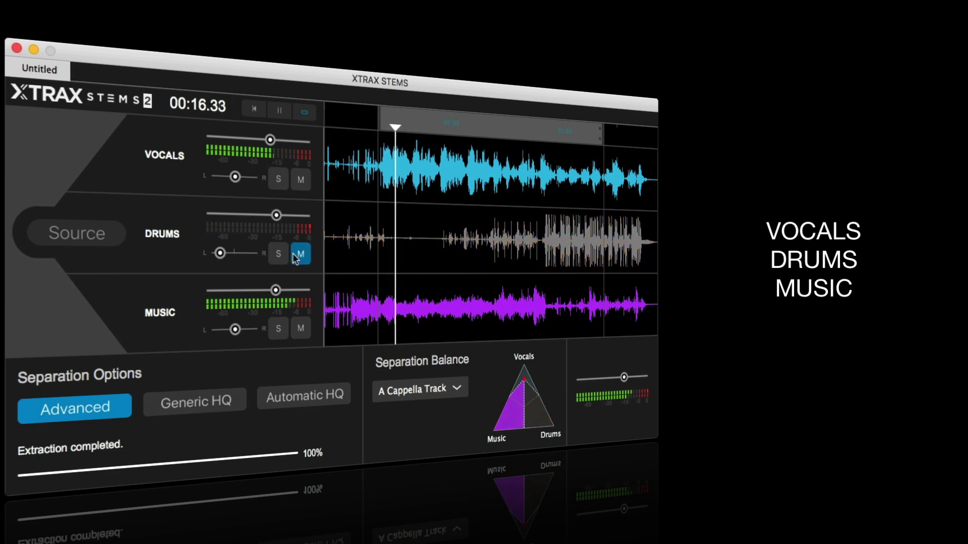
click(278, 254)
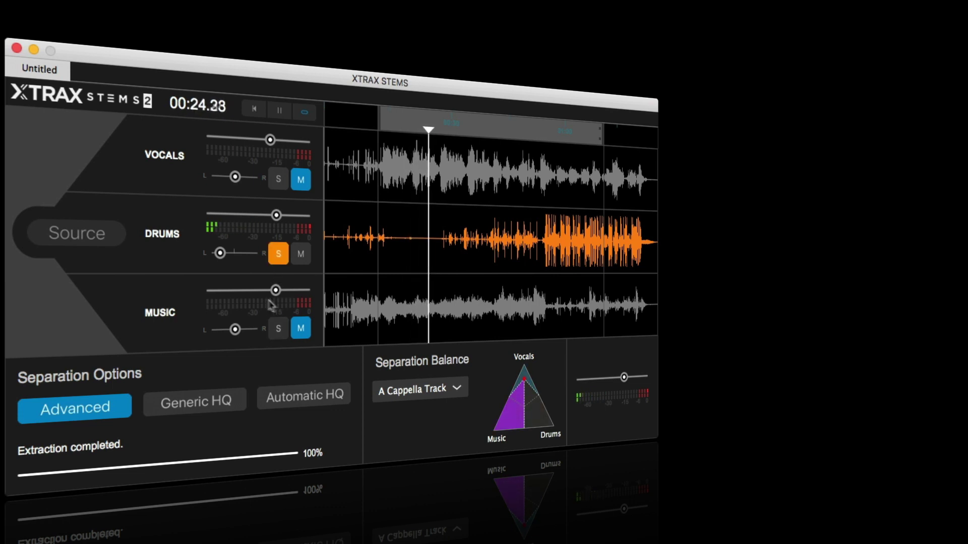
drag(276, 290, 266, 290)
click(280, 255)
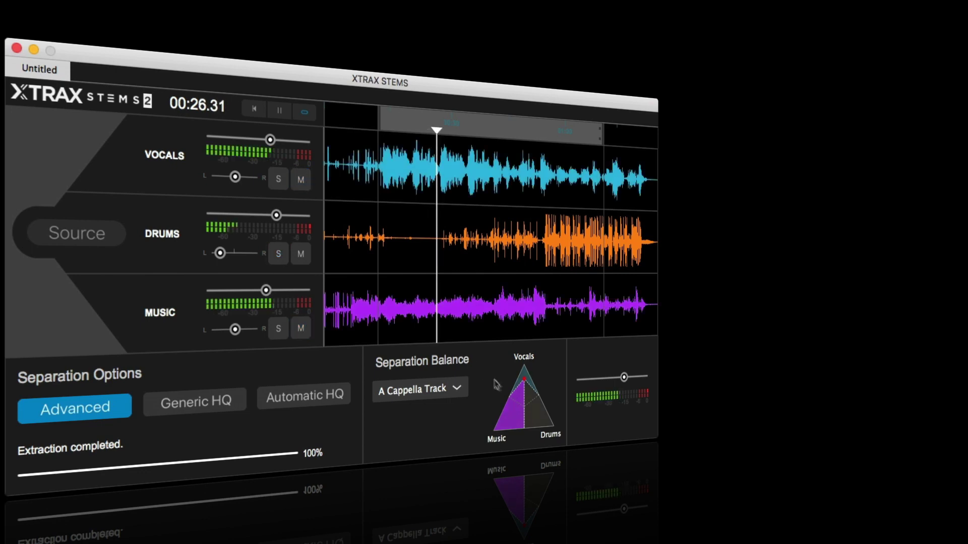
drag(524, 379, 545, 421)
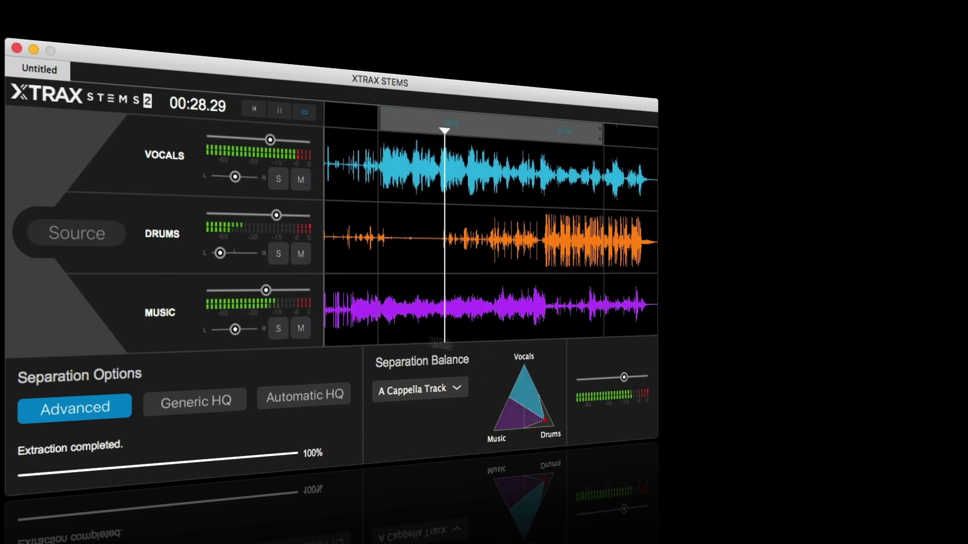
click(301, 255)
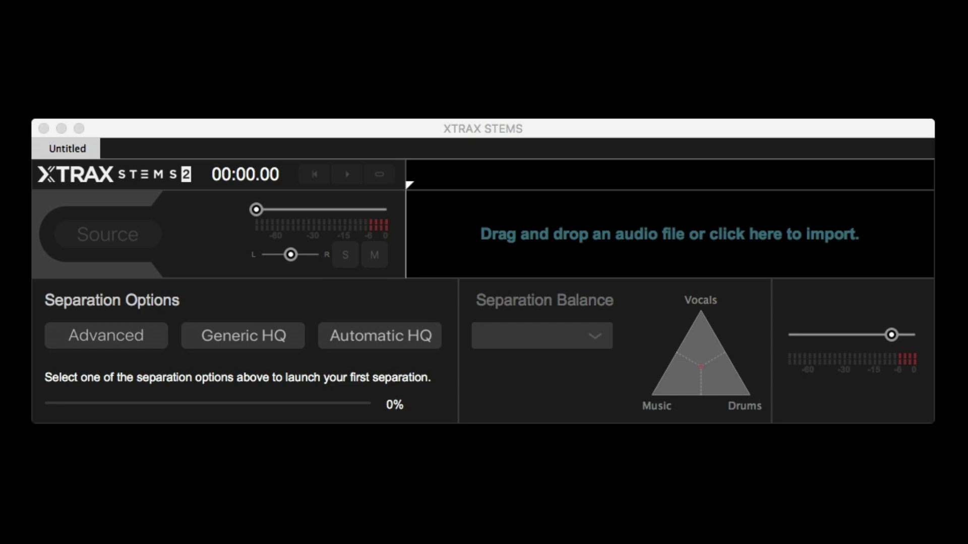
- Drop the .aif song file from Finder onto the audio drop area to load it as Source
drag(867, 129, 653, 228)
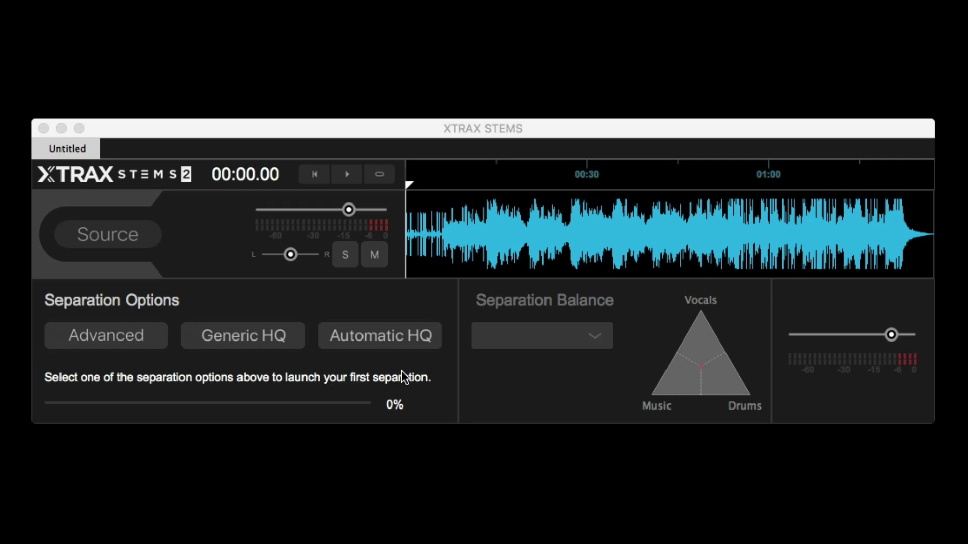
- Play the loaded source song from the transport and listen through it
click(353, 180)
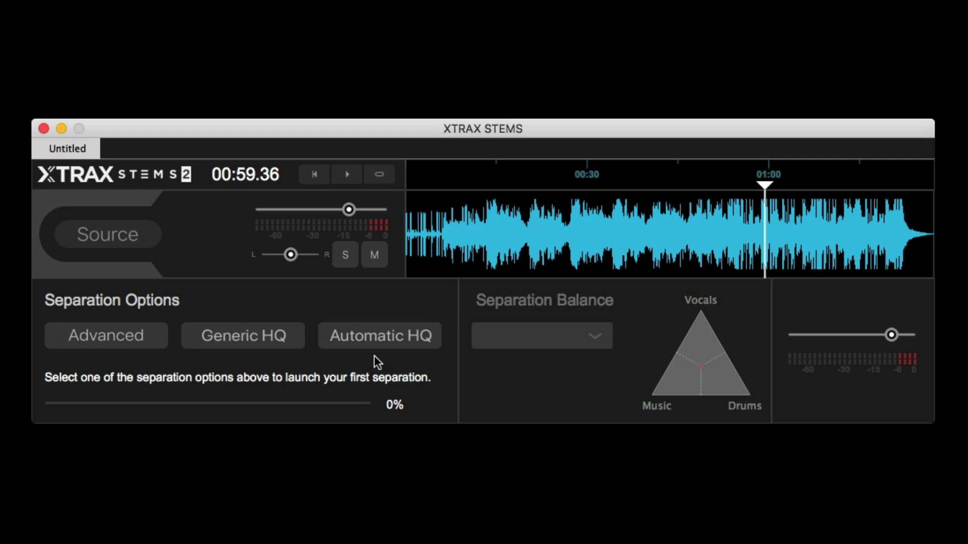
- Start an Advanced separation and let extraction run to 100%
click(145, 348)
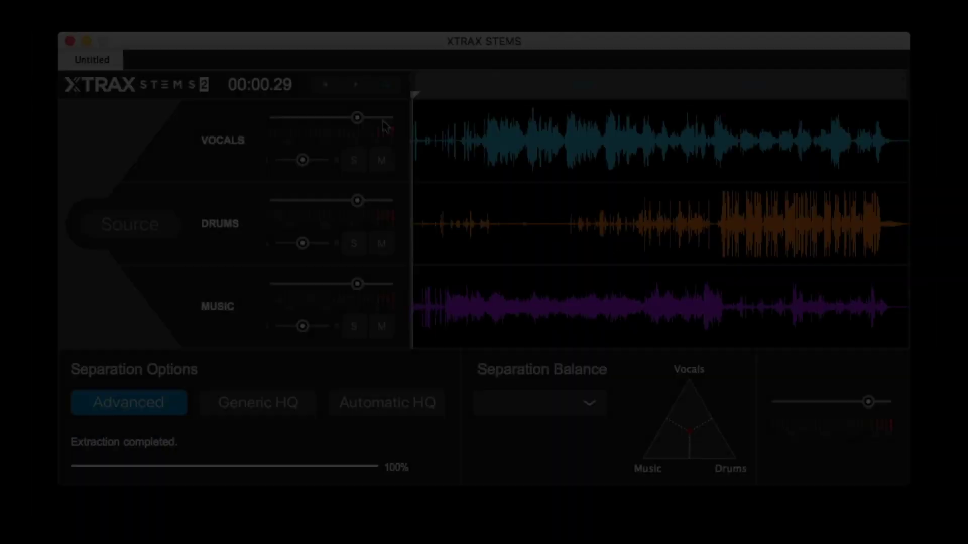
- Play back the Vocals, Drums and Music stems, then show the Separation Balance presets
click(356, 84)
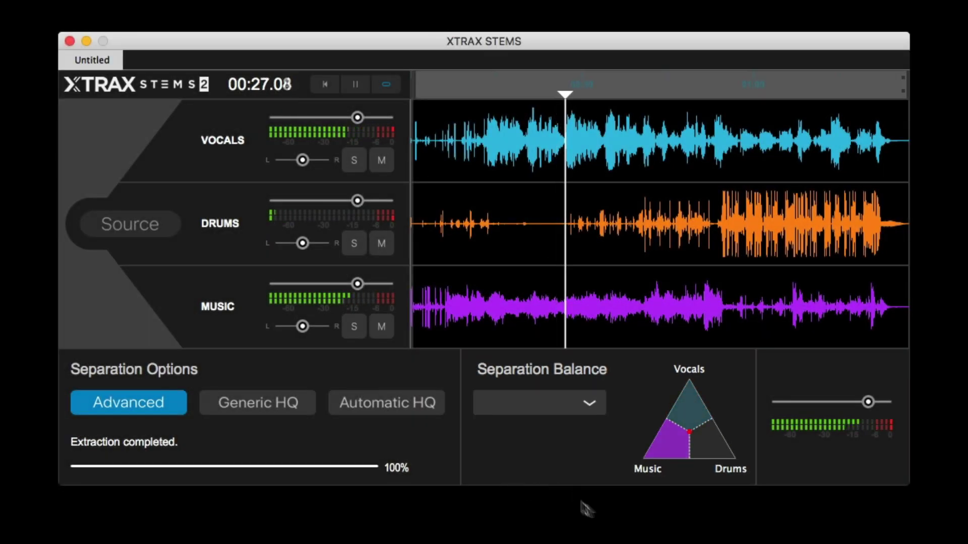
click(591, 406)
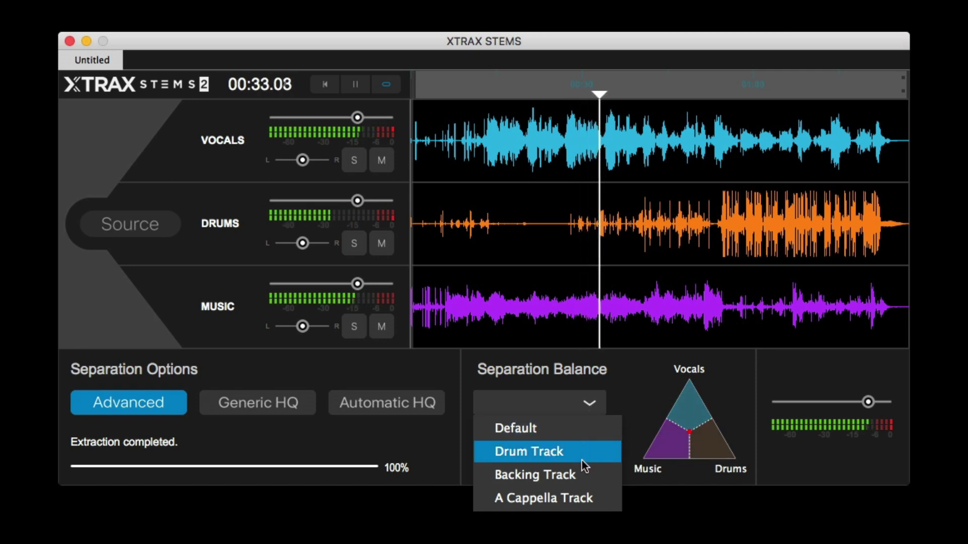
- Apply the A Cappella Track preset and loop a ruler region starting near 00:13
click(579, 499)
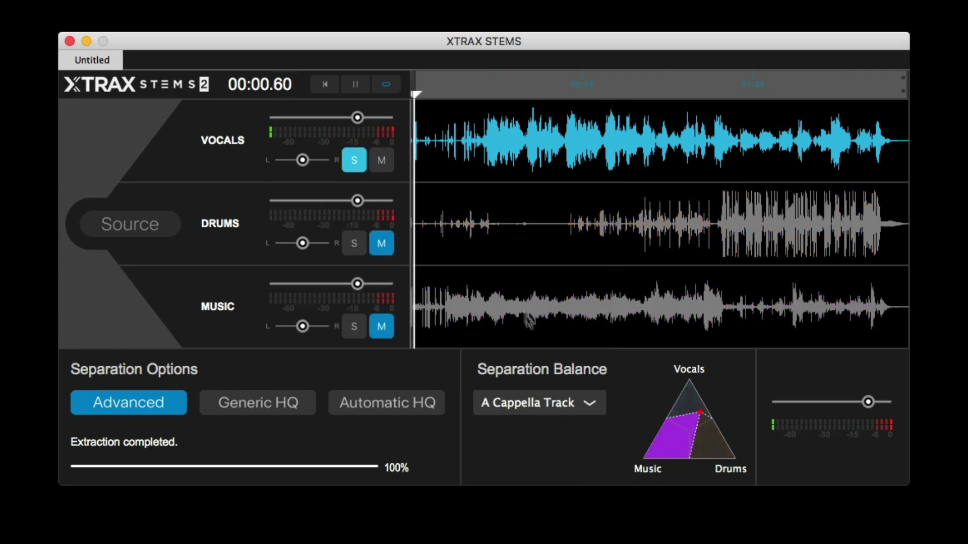
click(485, 90)
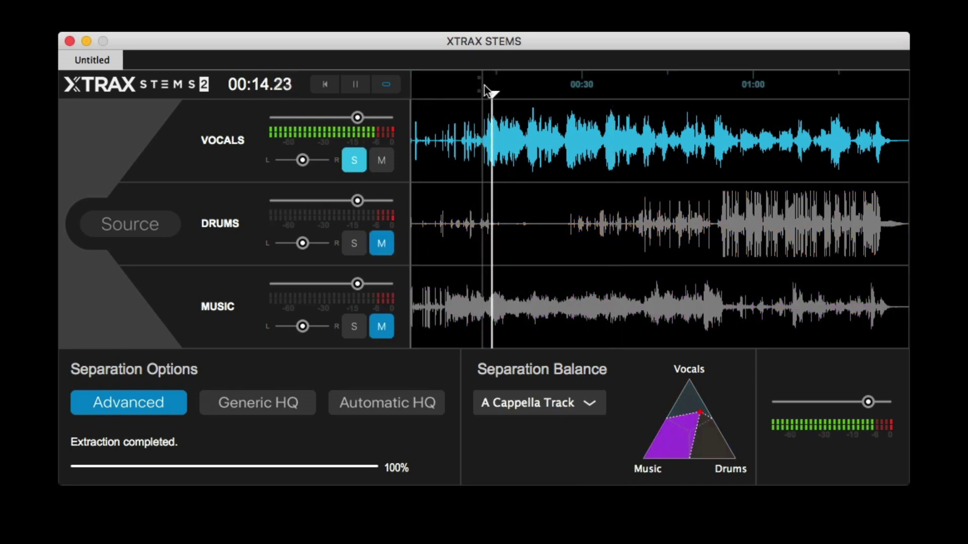
drag(487, 92, 653, 92)
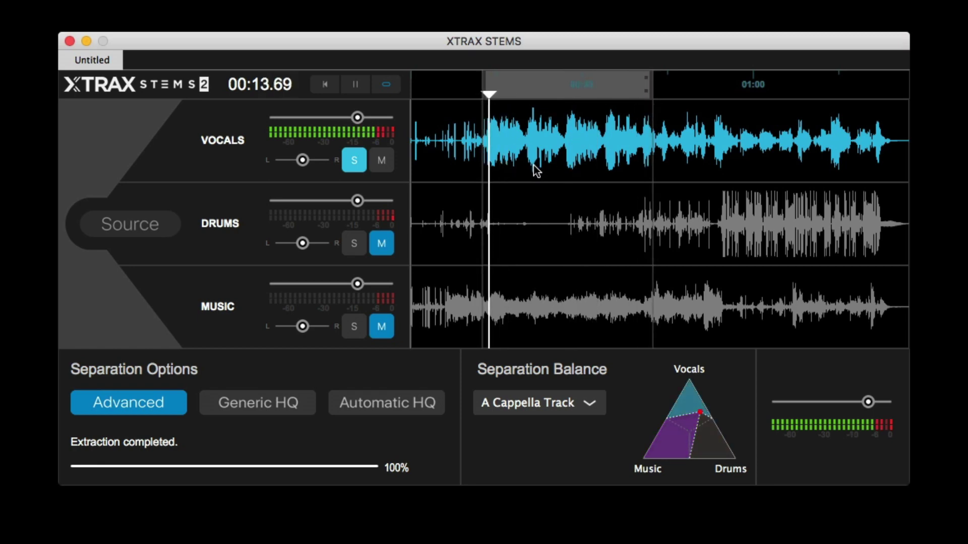
- Fine-tune the separation balance point near Vocals, then stop playback at 00:27
drag(701, 414, 699, 414)
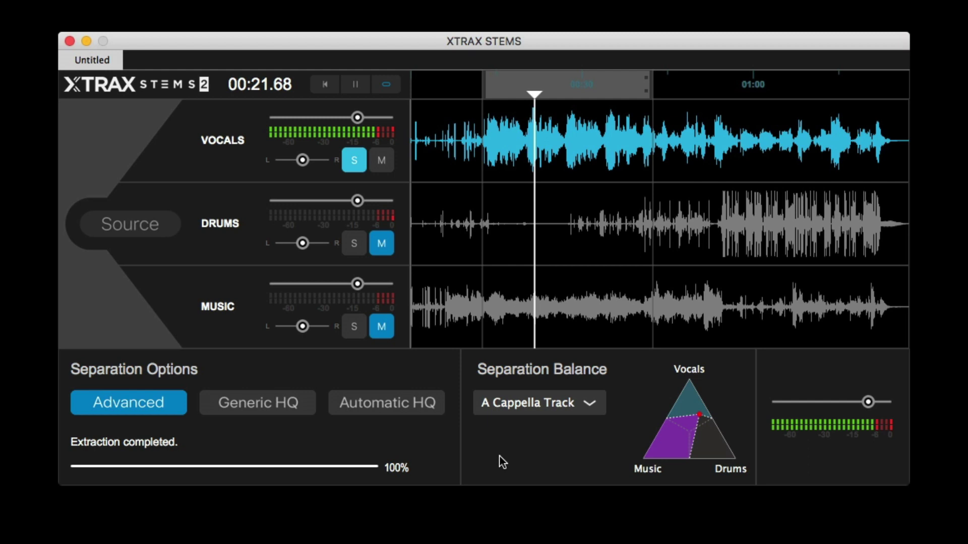
drag(699, 418, 701, 414)
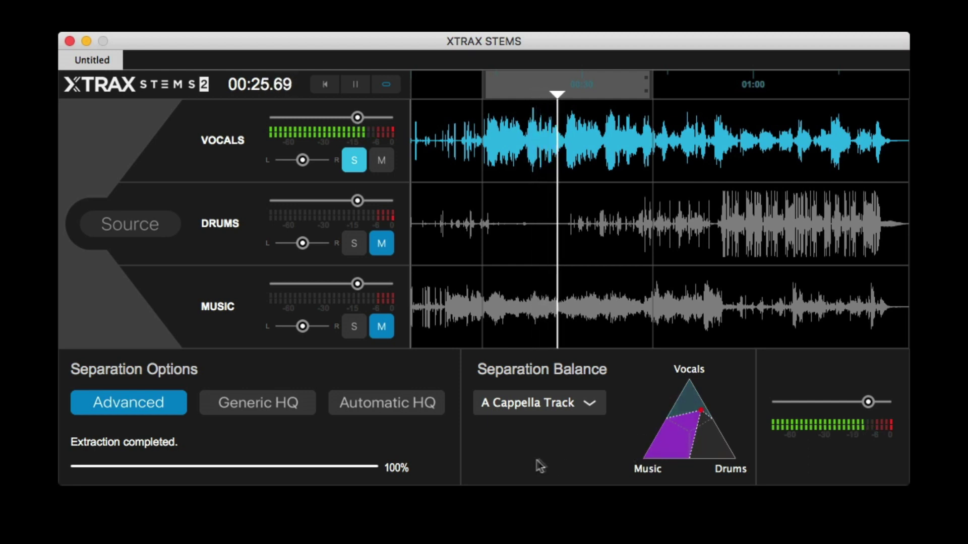
key(space)
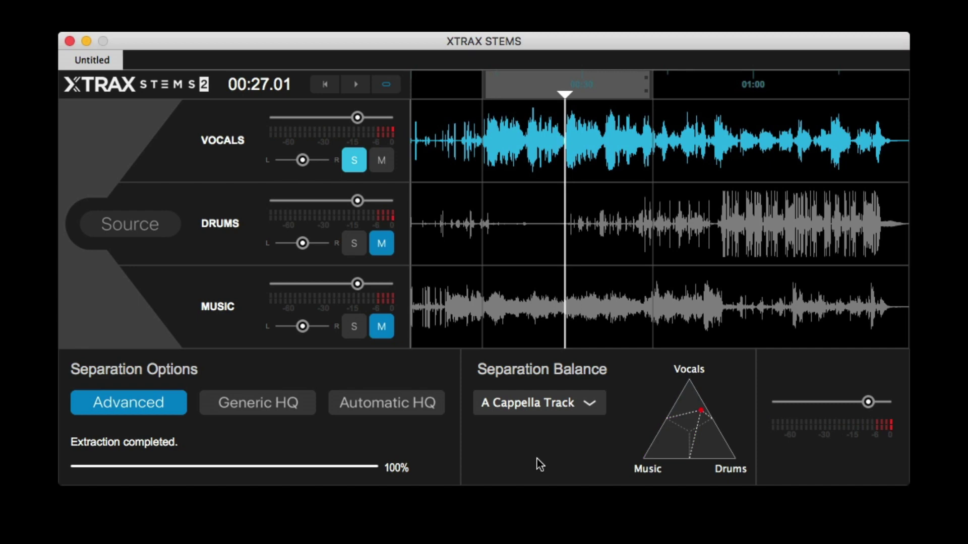
- Turn off the vocals solo, resume playback, and solo the drums instead
click(358, 170)
key(space)
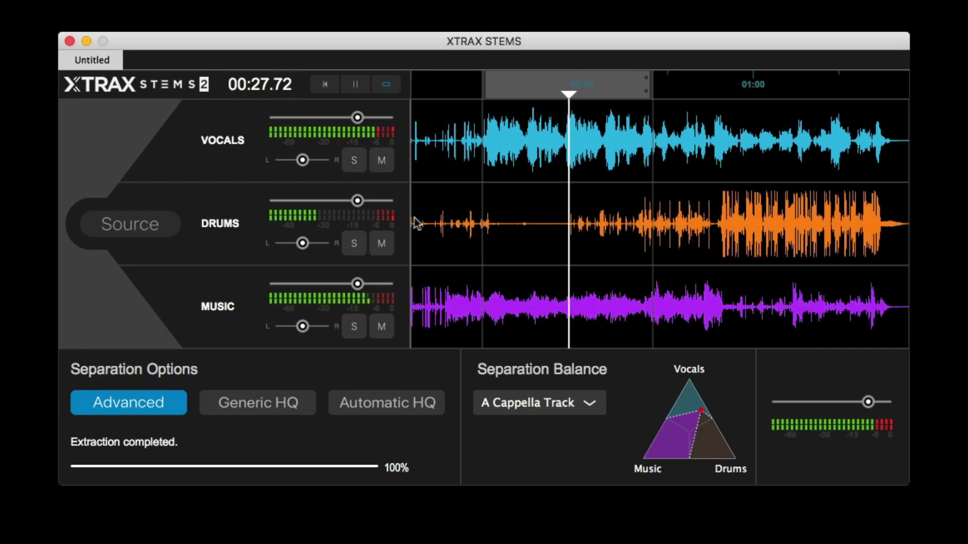
click(353, 243)
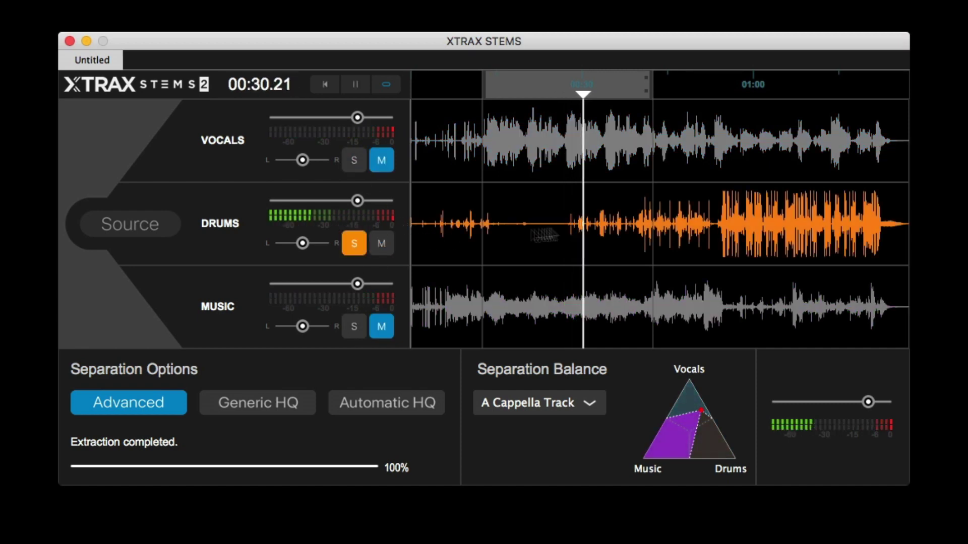
- Jump playback ahead to about 00:53 and drag the balance point toward Drums
click(678, 89)
click(712, 88)
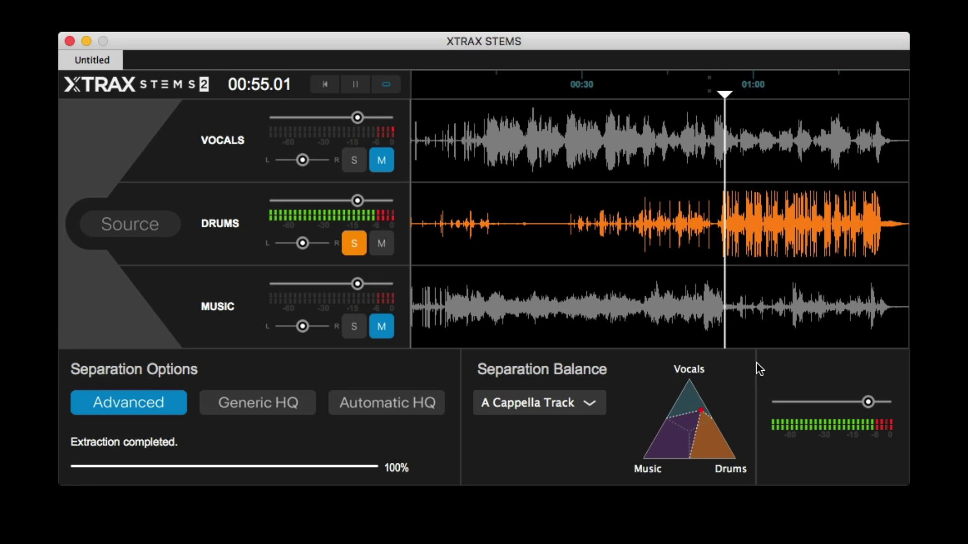
drag(702, 415, 694, 437)
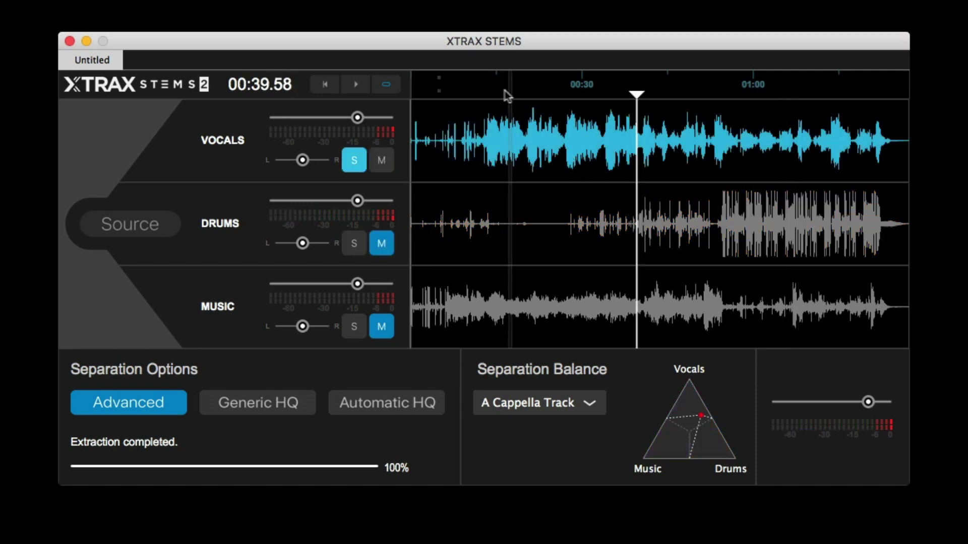
- Loop 00:13 to 00:33, play it, and unsolo the vocals so all three stems sound
drag(489, 98, 603, 104)
key(space)
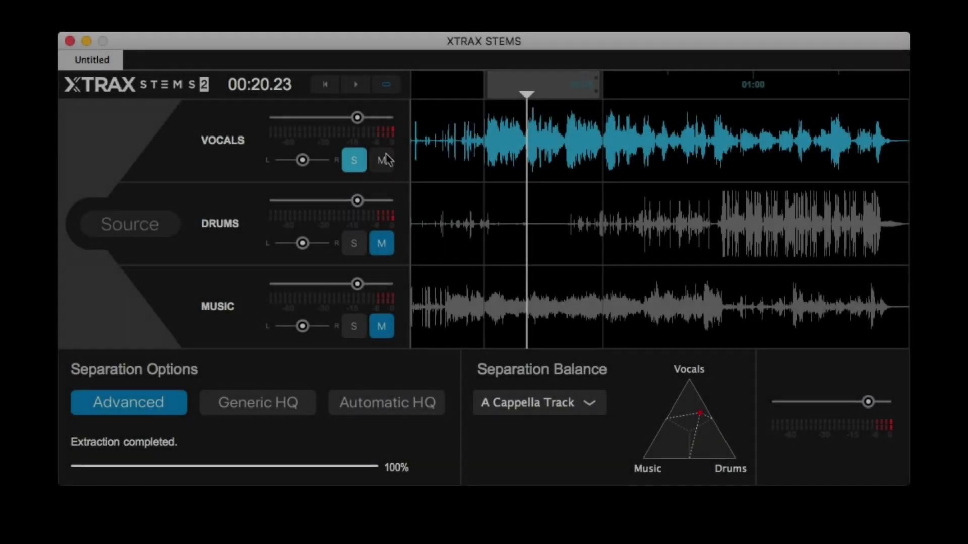
click(354, 160)
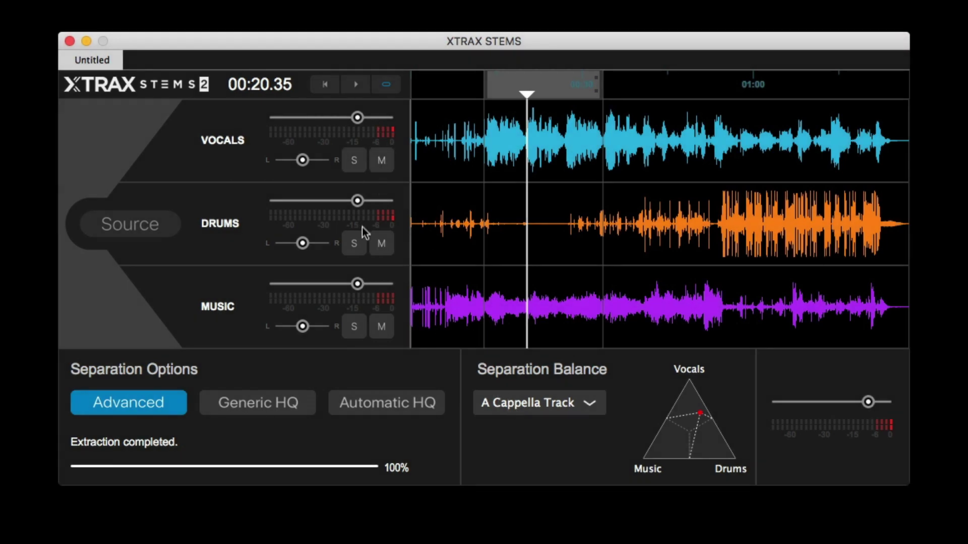
- Start playback and pull the Vocals volume well down in two moves
key(space)
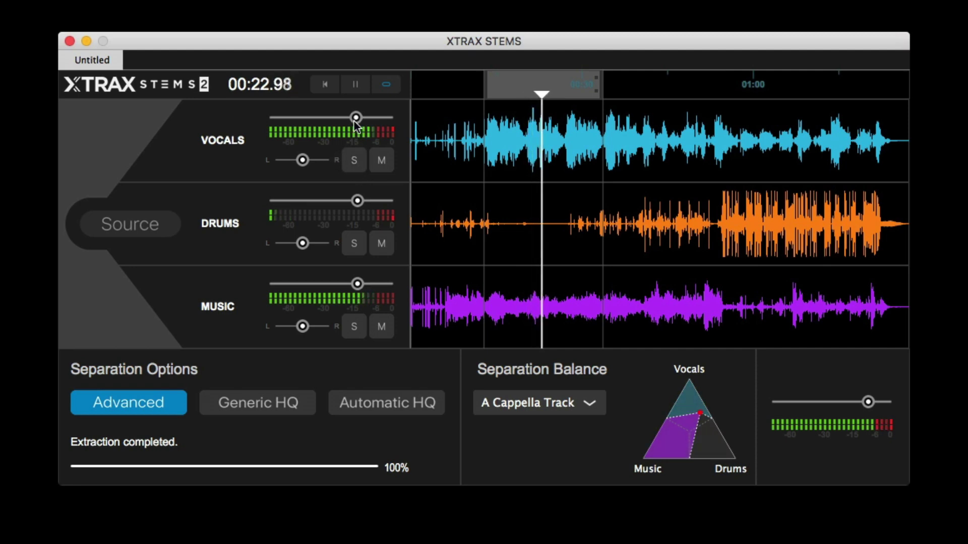
drag(357, 118, 315, 128)
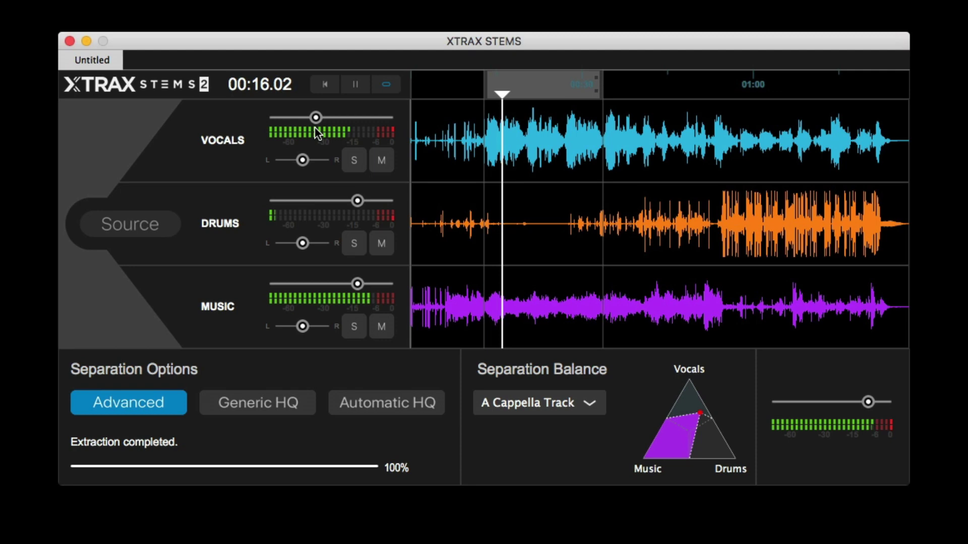
drag(315, 128, 293, 127)
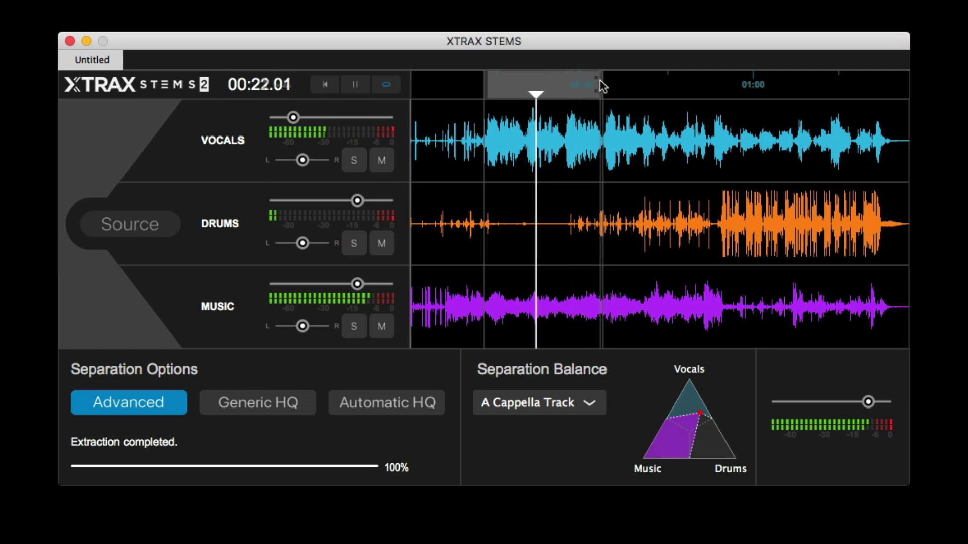
- Redraw the loop from 00:30 to 01:00 and rebalance the drums level lower
drag(602, 86, 658, 87)
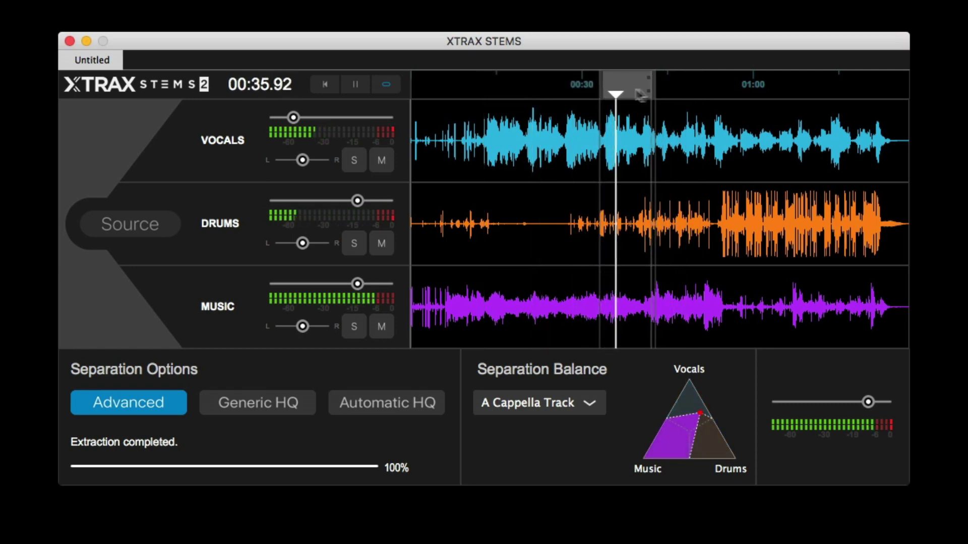
drag(598, 87, 766, 104)
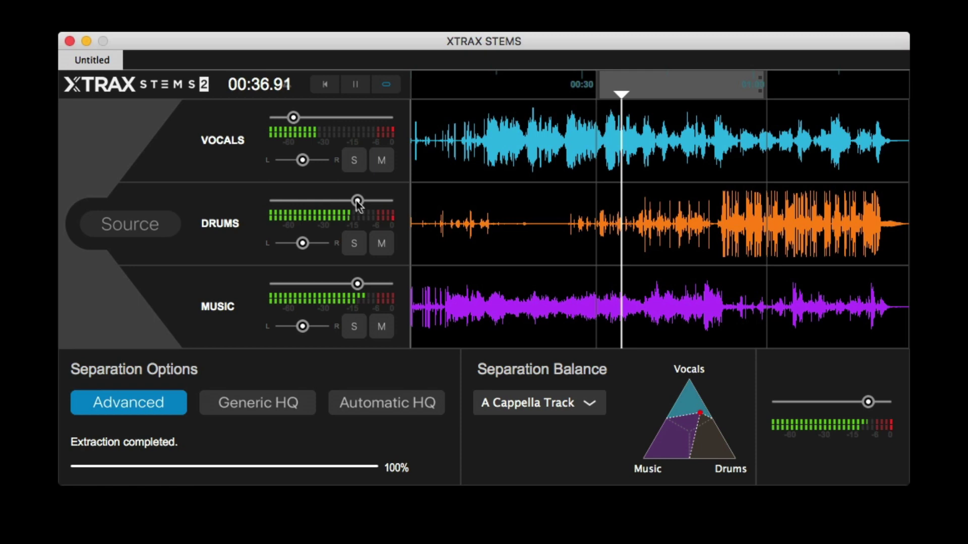
drag(357, 201, 284, 203)
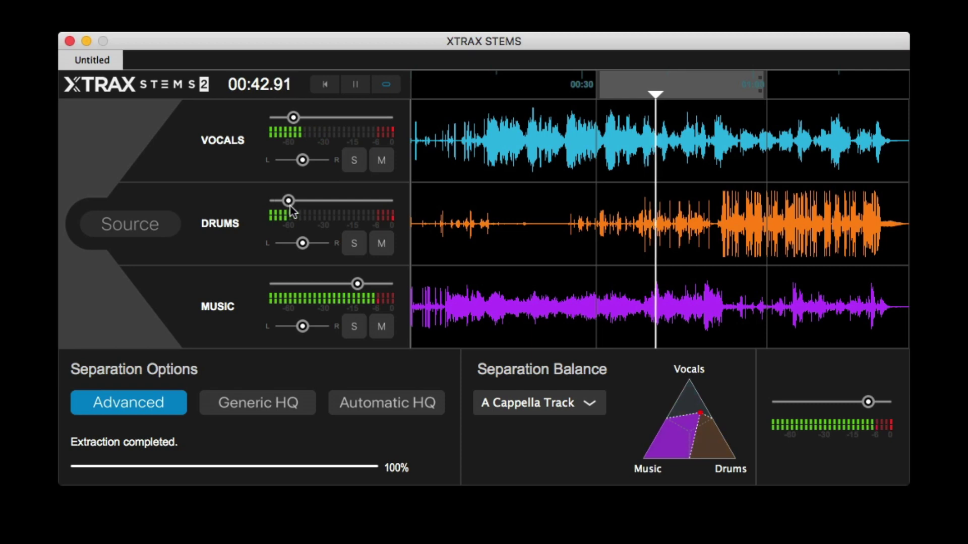
drag(285, 202, 351, 212)
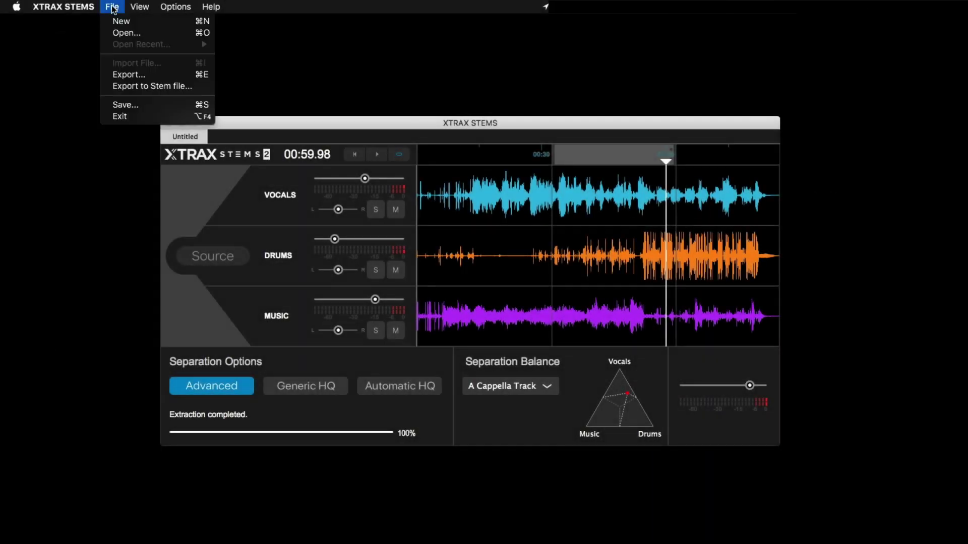
- Loop the section from about 00:13 and export drums, music, vocals and mix as WAV files to the Desktop
click(150, 77)
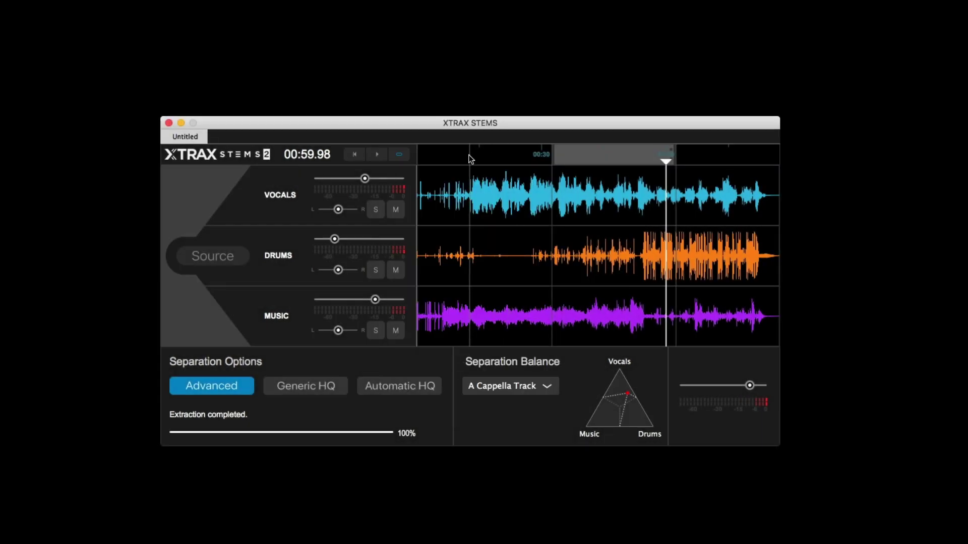
drag(470, 160, 497, 161)
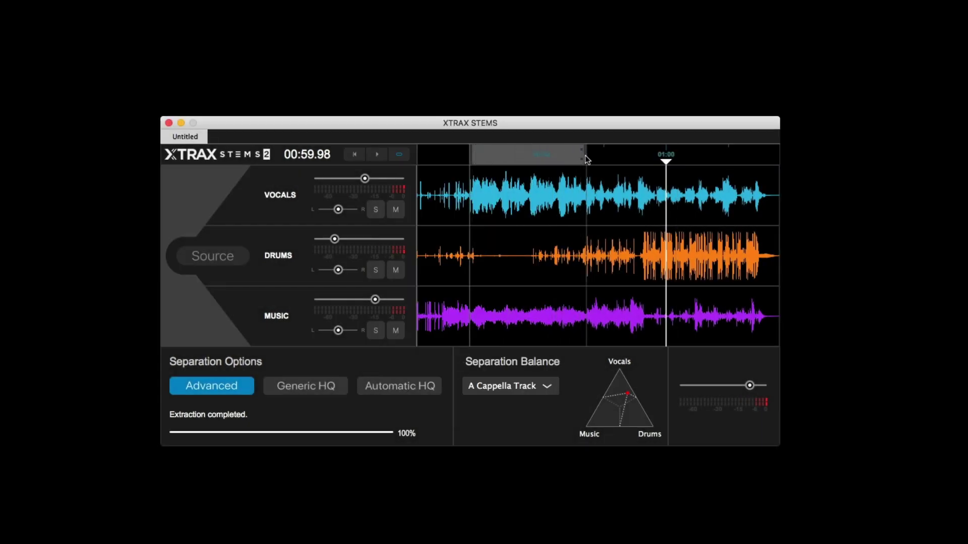
click(112, 6)
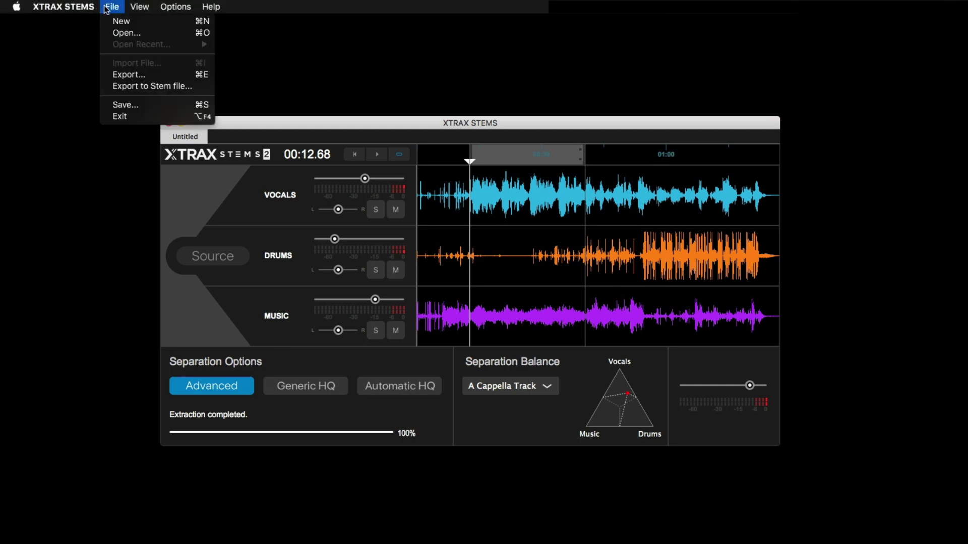
click(114, 75)
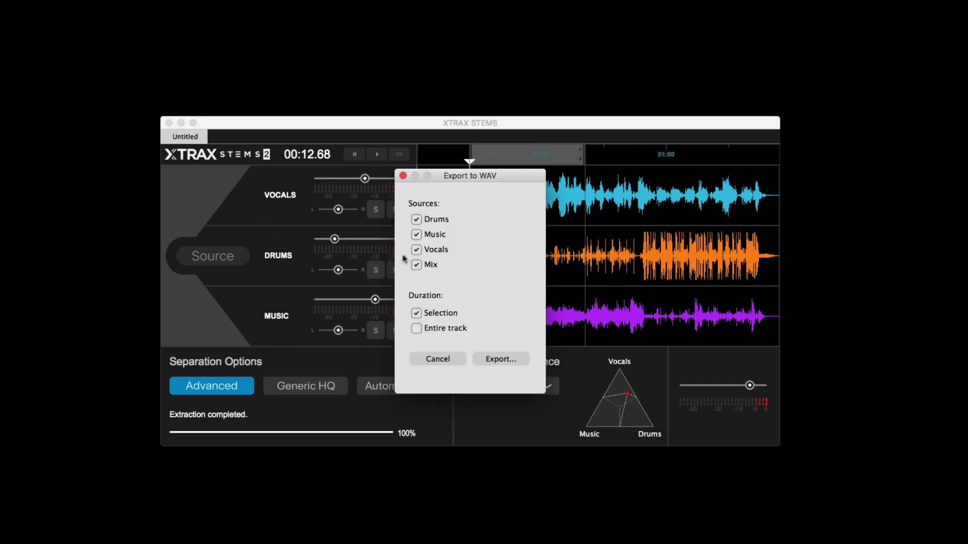
click(498, 358)
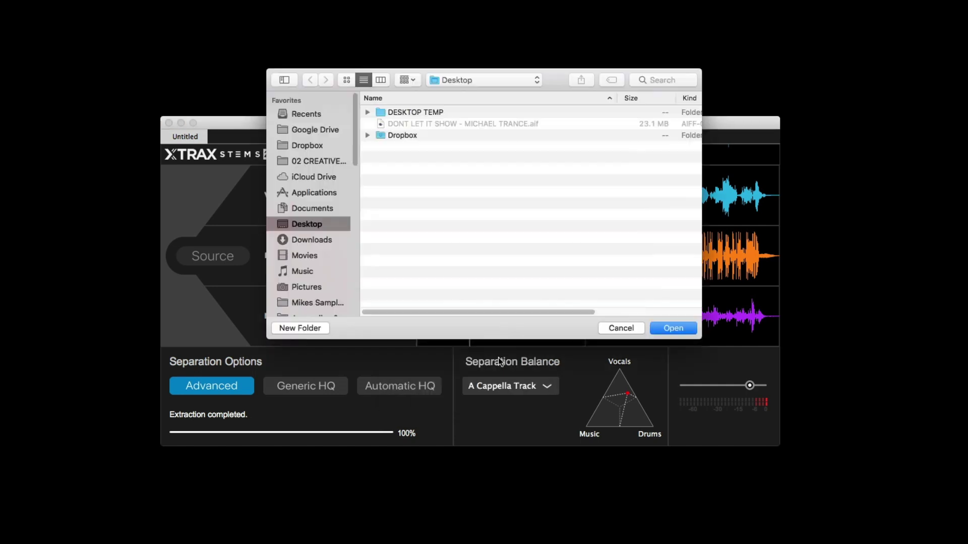
click(683, 330)
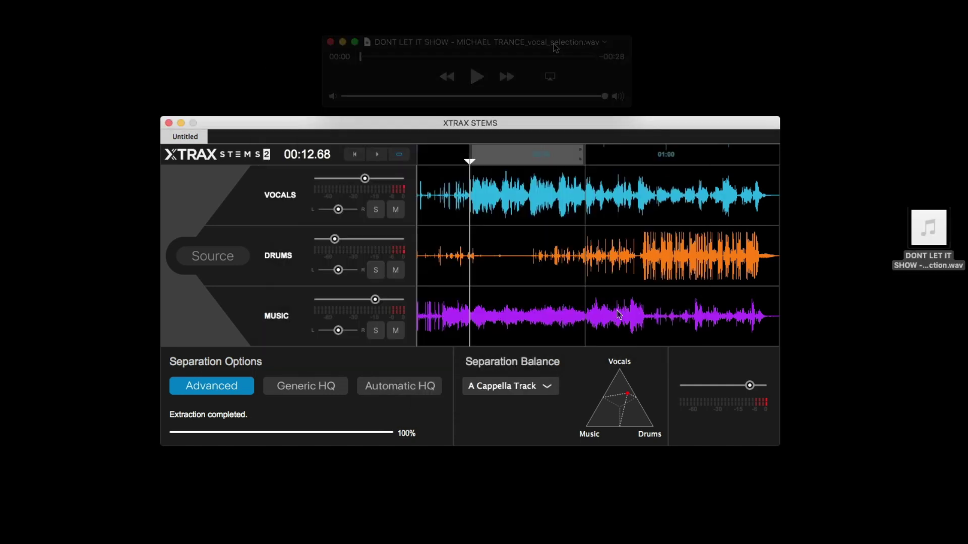
- Play vocal_selection.wav in QuickTime Player, then resume playback of the separated song in XTRAX STEMS 2
click(477, 78)
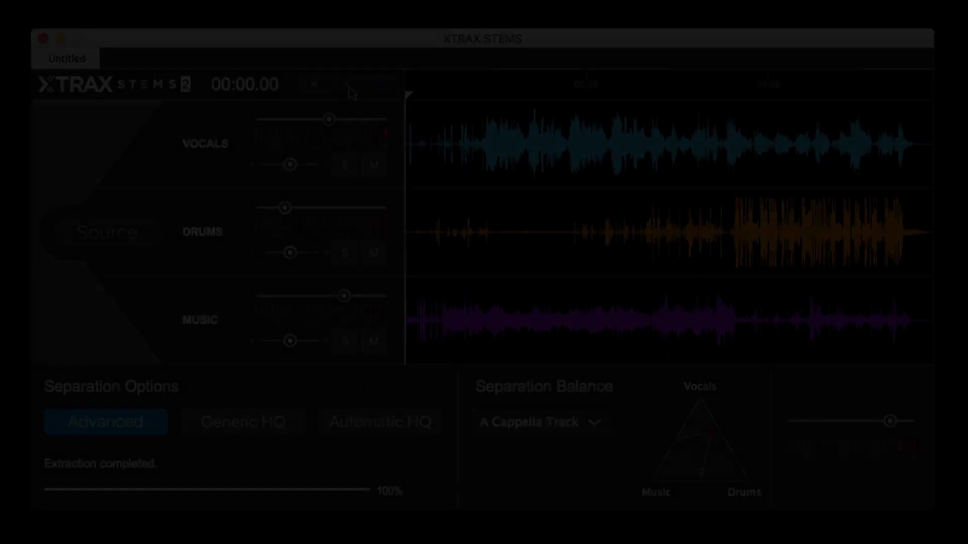
click(349, 87)
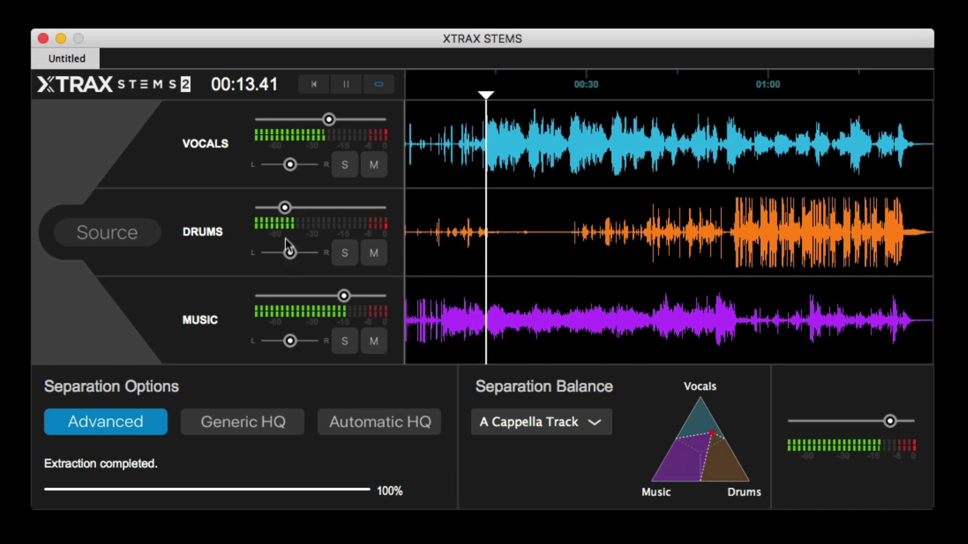
- Raise the Drums fader, lower the Vocals fader and pull the Music fader down slightly
drag(285, 207, 322, 208)
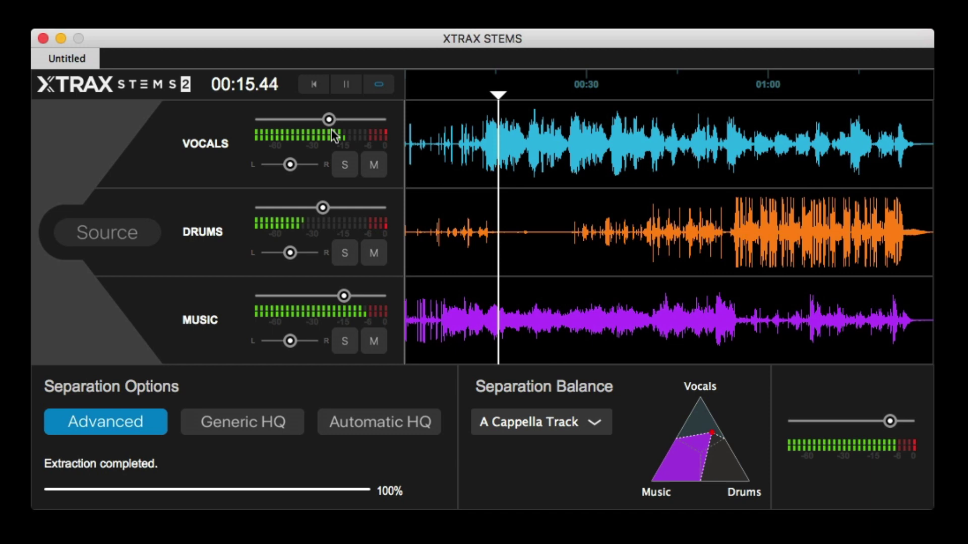
drag(327, 121, 296, 121)
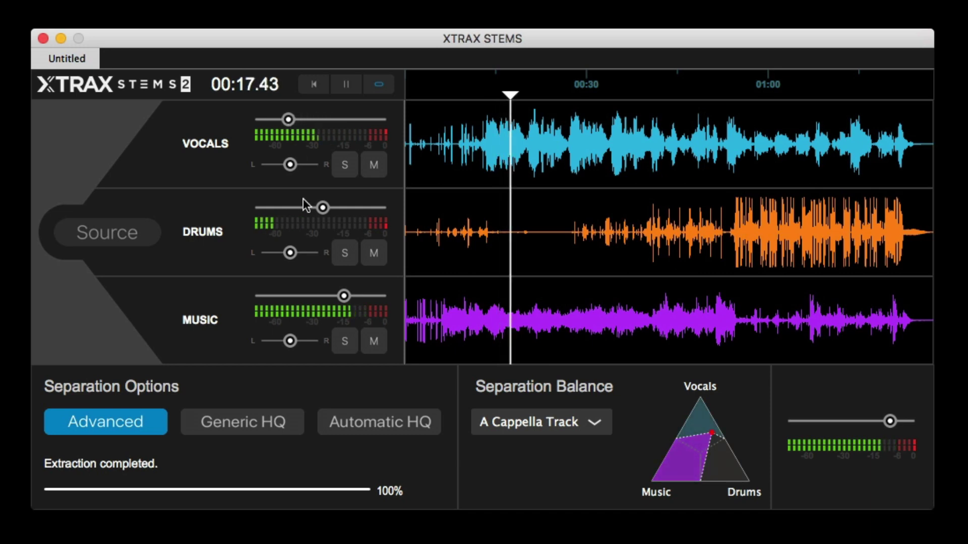
drag(321, 207, 342, 208)
drag(344, 300, 326, 296)
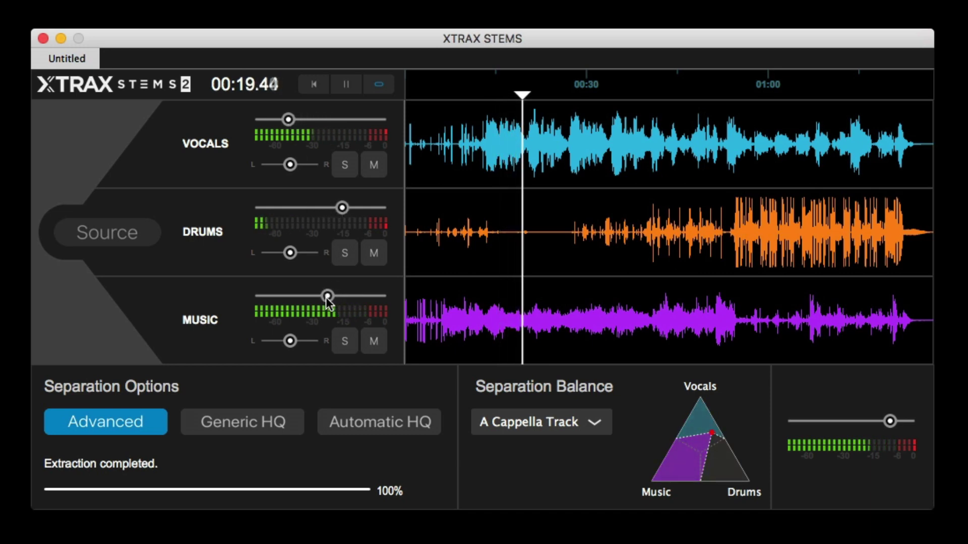
- Apply the Drum Track separation balance preset and jump playback ahead to around 00:53
click(547, 423)
click(554, 473)
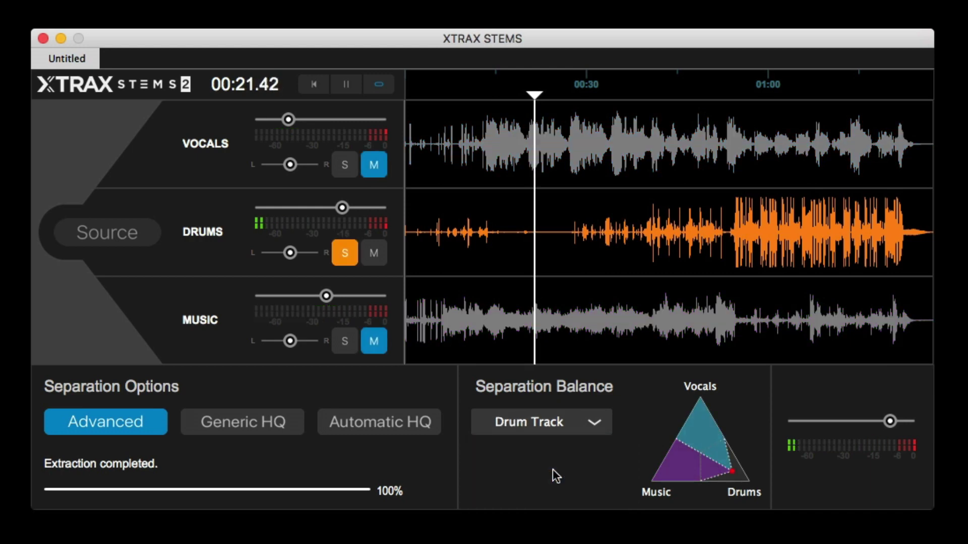
click(636, 85)
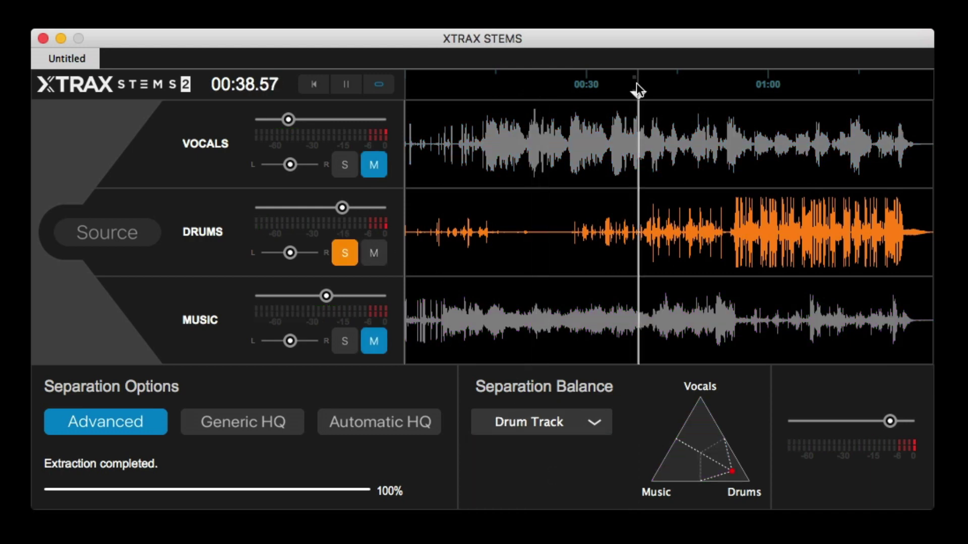
click(724, 80)
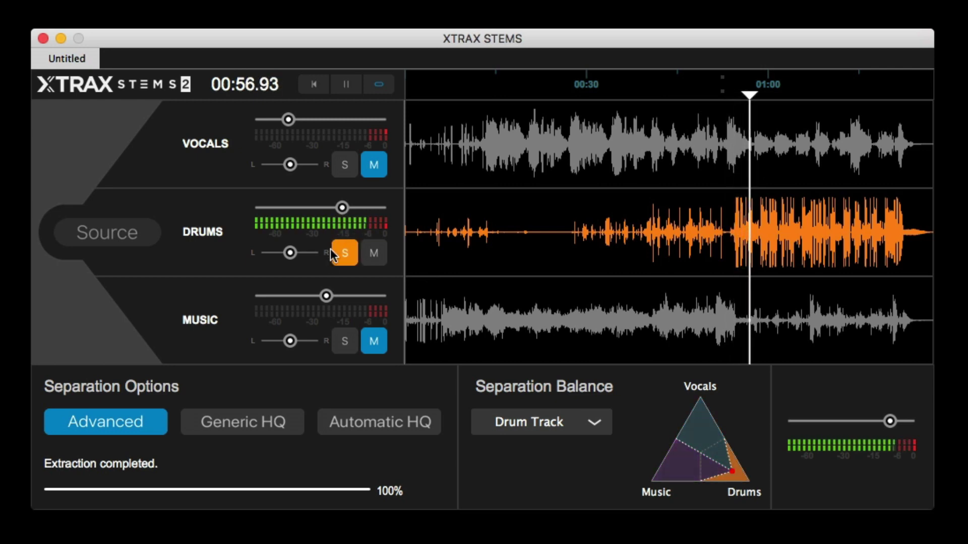
- Apply the Backing Track balance preset to mute vocals, then nudge the Music fader up slightly
mouse_move(730, 473)
mouse_down()
mouse_move(712, 471)
mouse_move(721, 448)
mouse_move(755, 484)
mouse_move(741, 421)
mouse_move(729, 465)
mouse_move(721, 459)
mouse_up()
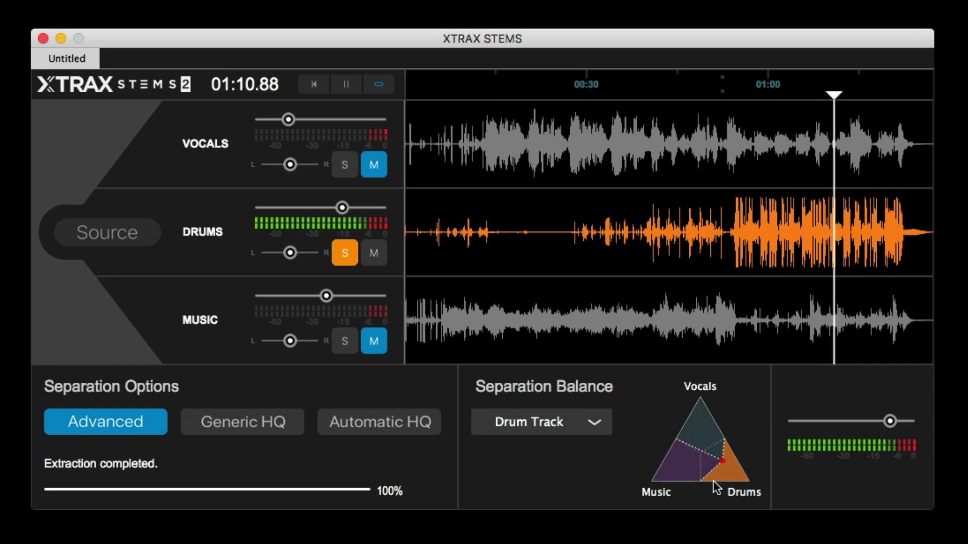
click(601, 425)
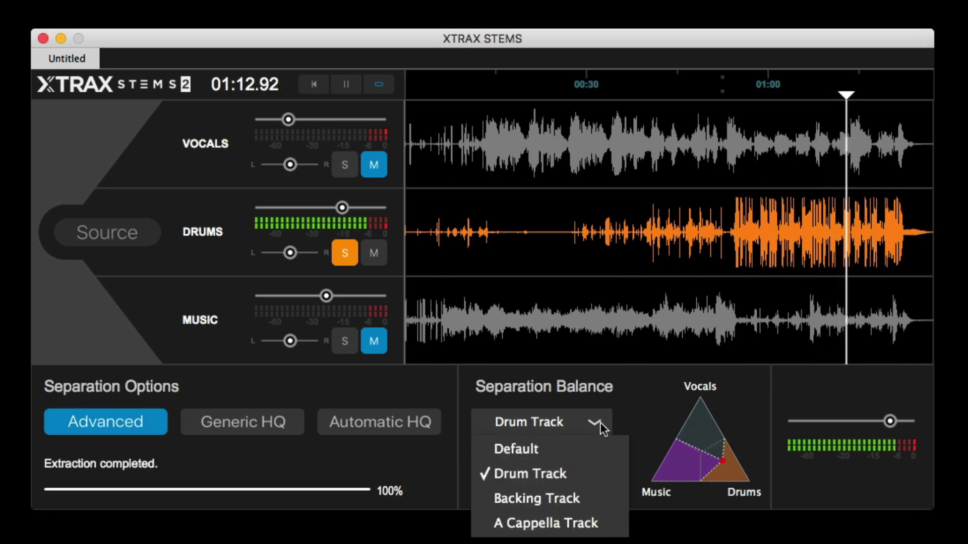
click(603, 499)
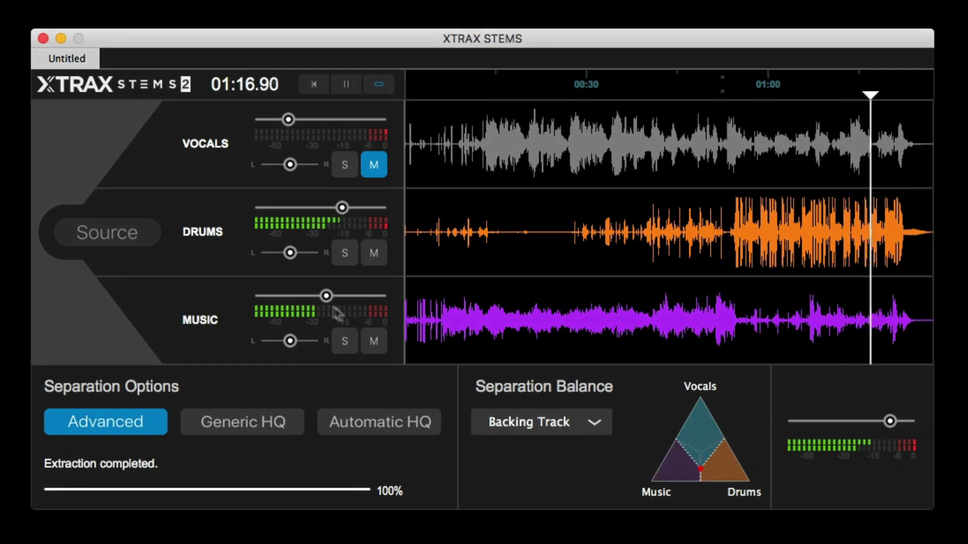
drag(327, 296, 337, 303)
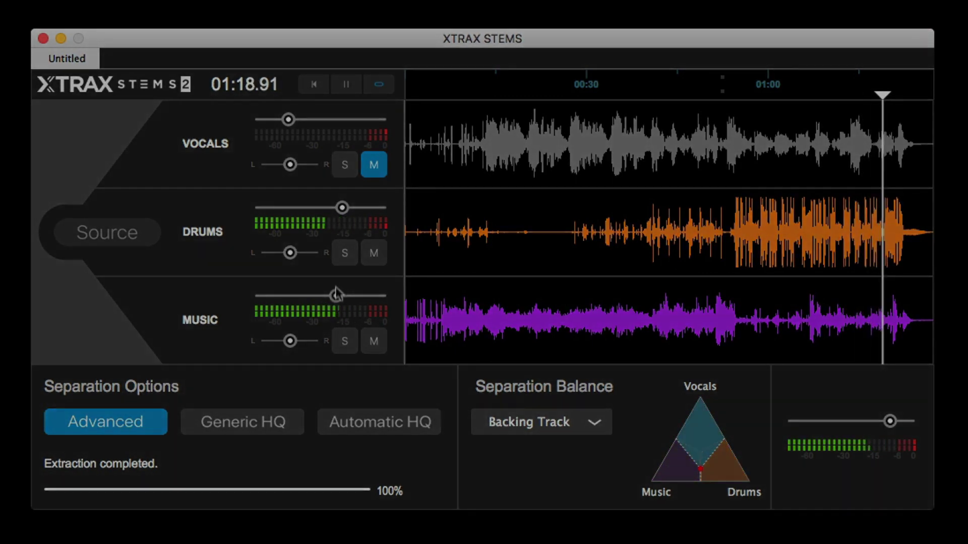